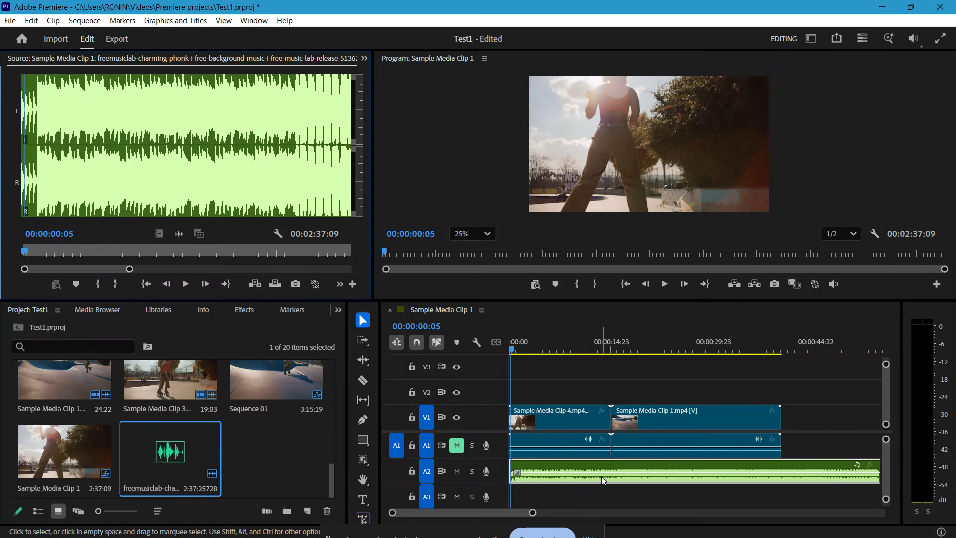
- Inspect Sample Media Clip 4 and the music clip from the timeline in the Source monitor
ctrl+click(603, 447)
double_click(565, 417)
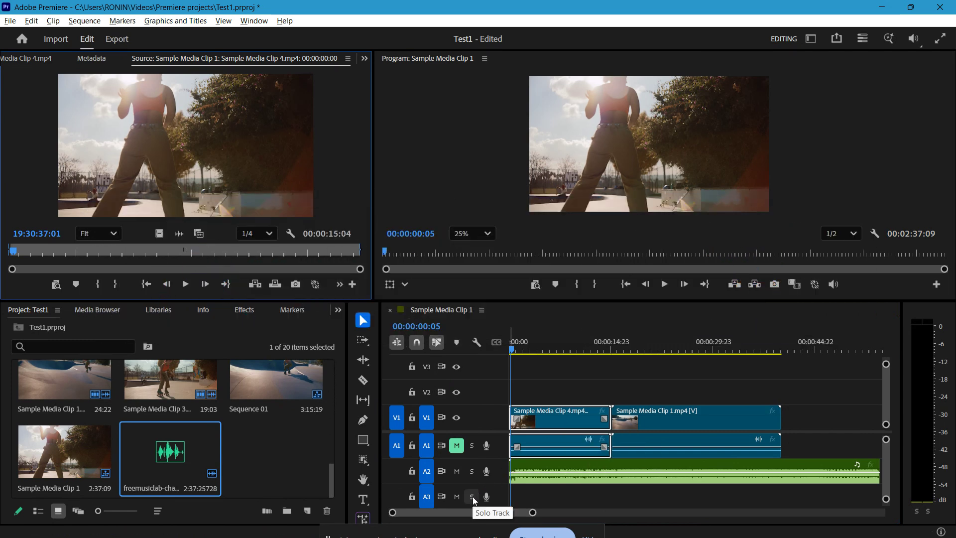
double_click(546, 477)
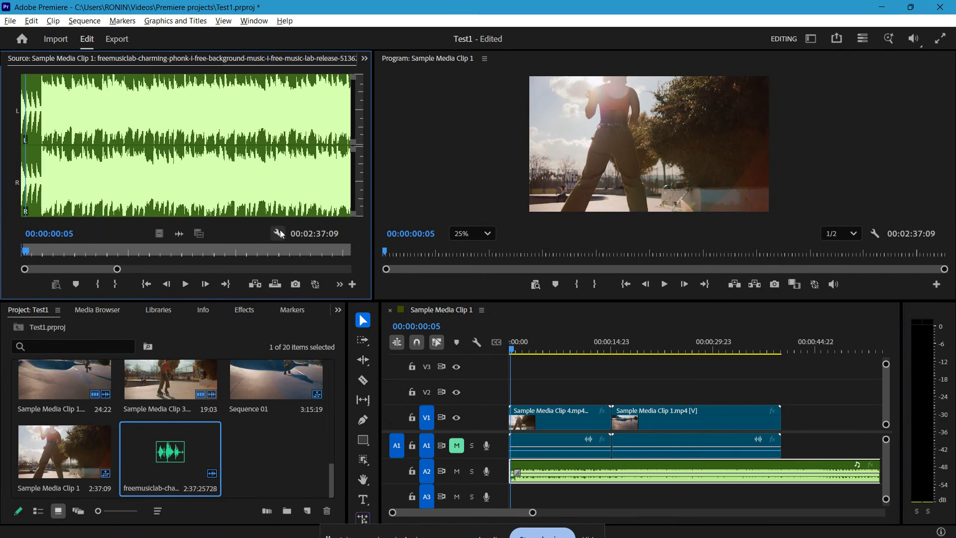
double_click(573, 419)
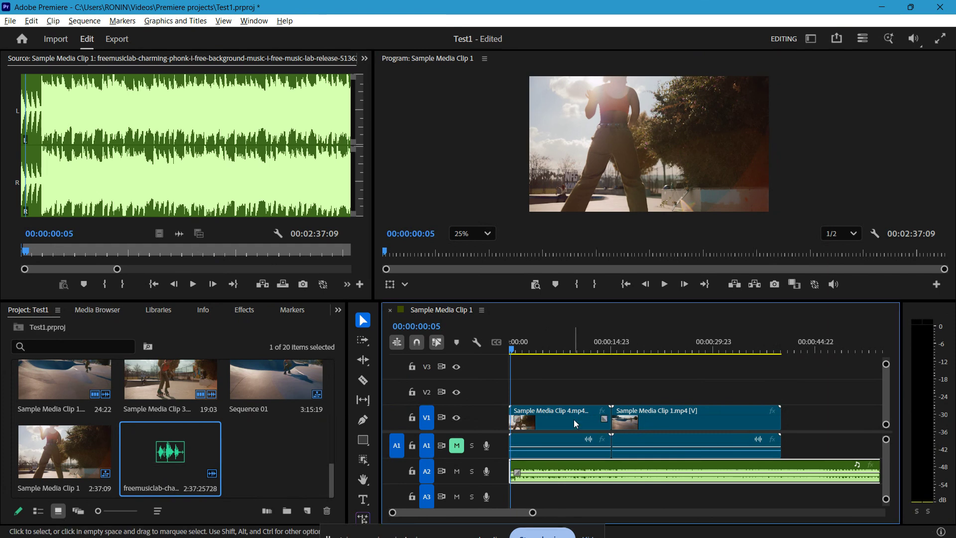
click(587, 468)
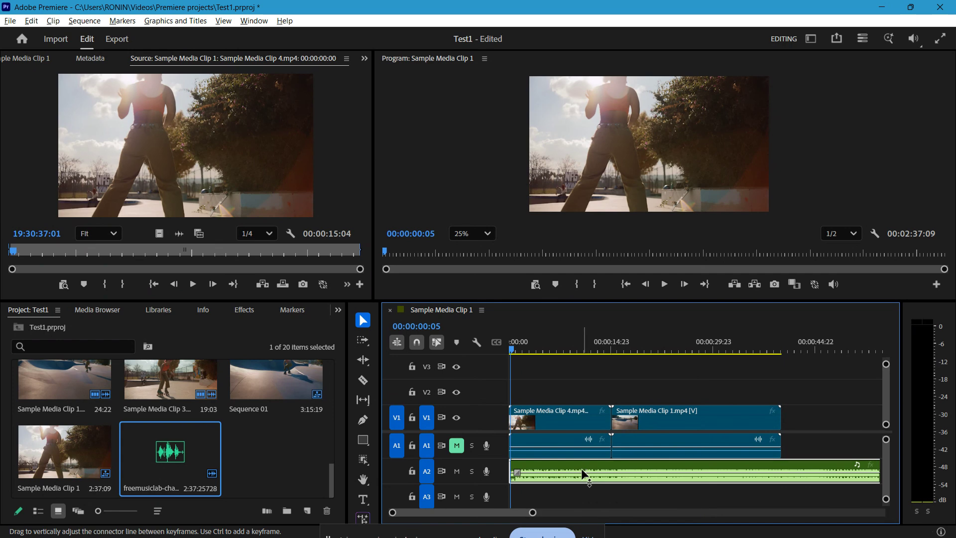
- Mute audio track A2 and split its music clip at 00:00:03:11
drag(521, 357, 536, 356)
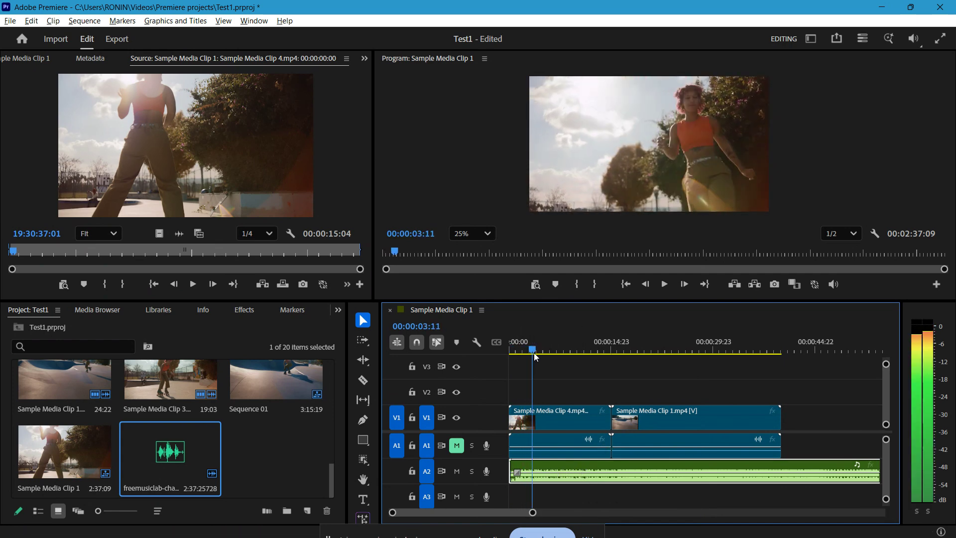
click(456, 471)
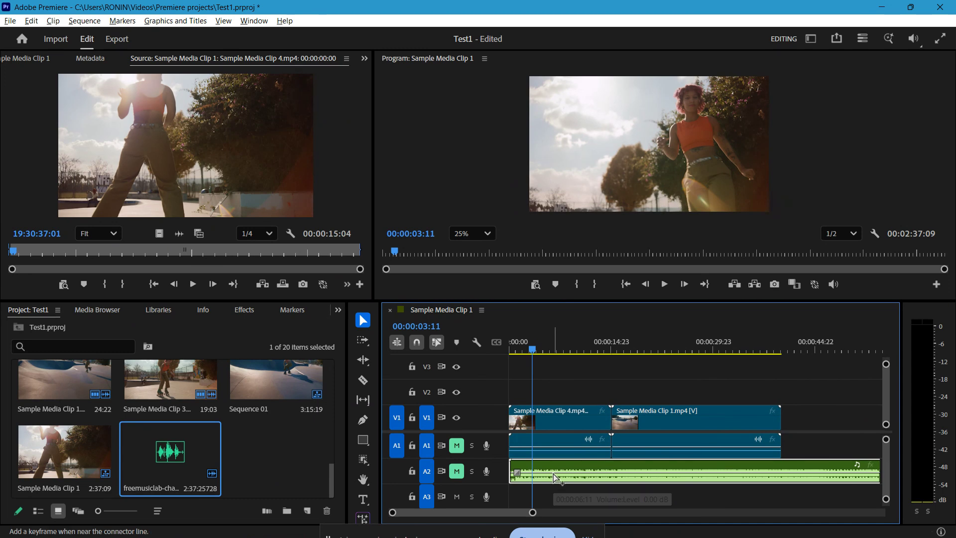
key(ctrl+k)
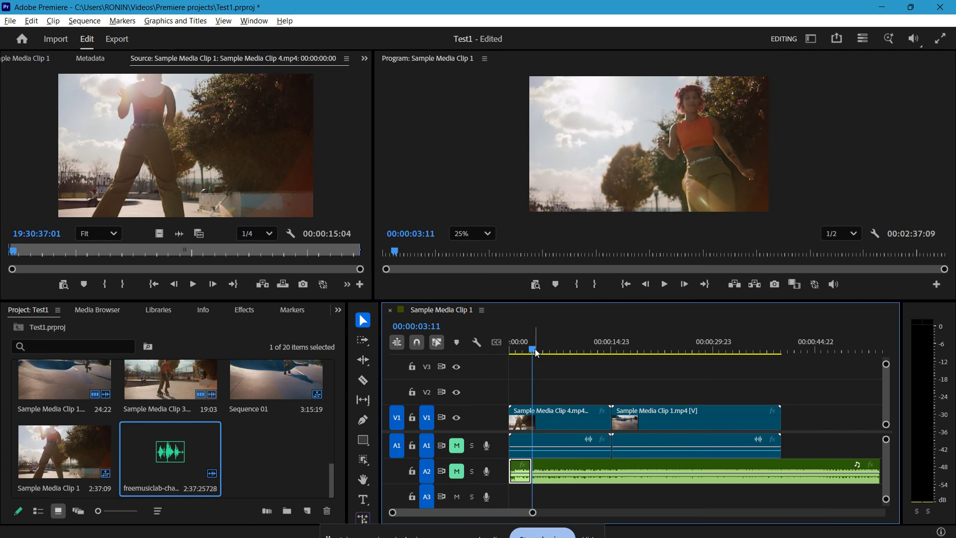
- Delete the music's first segment on A2 and shift the remaining music to the start of the sequence
drag(536, 351, 548, 350)
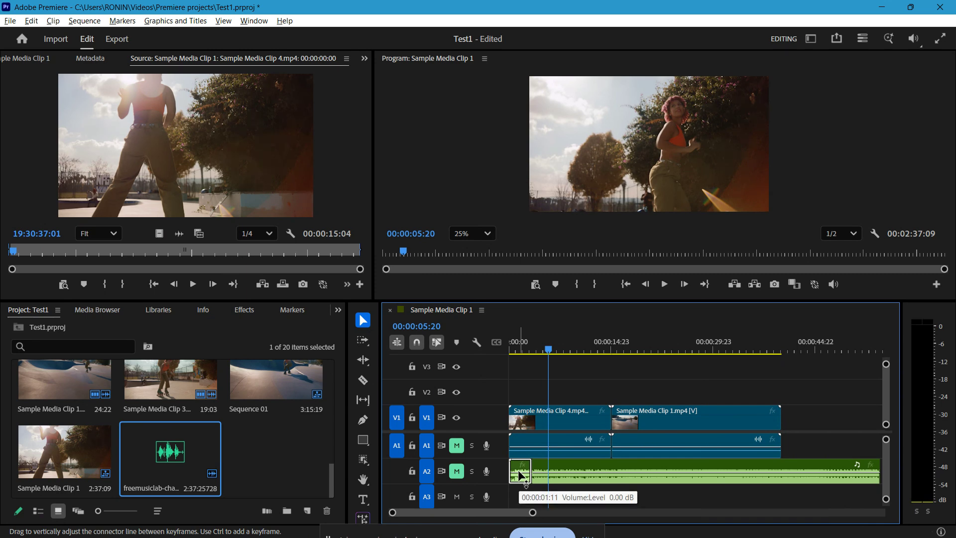
key(Delete)
drag(635, 467, 613, 465)
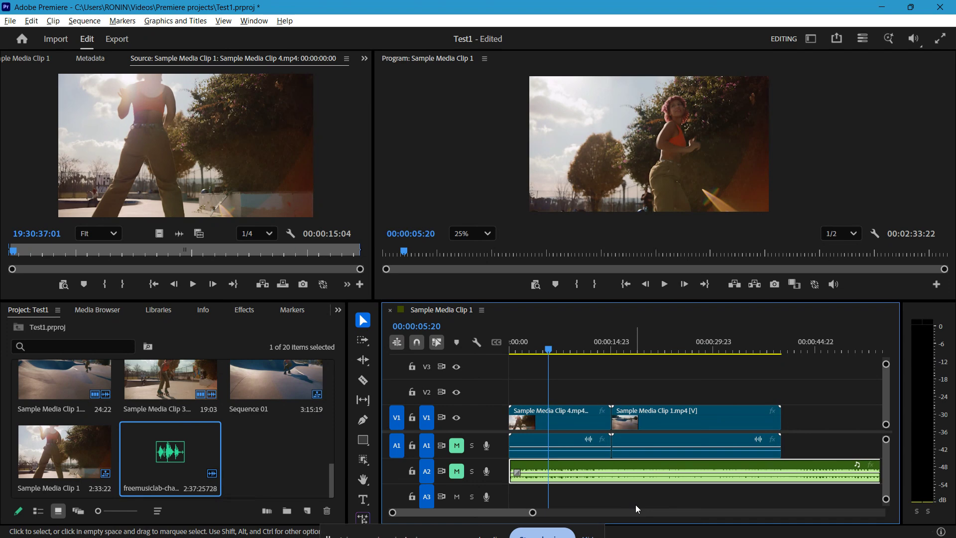
drag(631, 476, 630, 476)
- Move the playhead to 00:00:09:21 and add a volume keyframe near the start of Sample Media Clip 1's audio on A1
drag(615, 345, 578, 347)
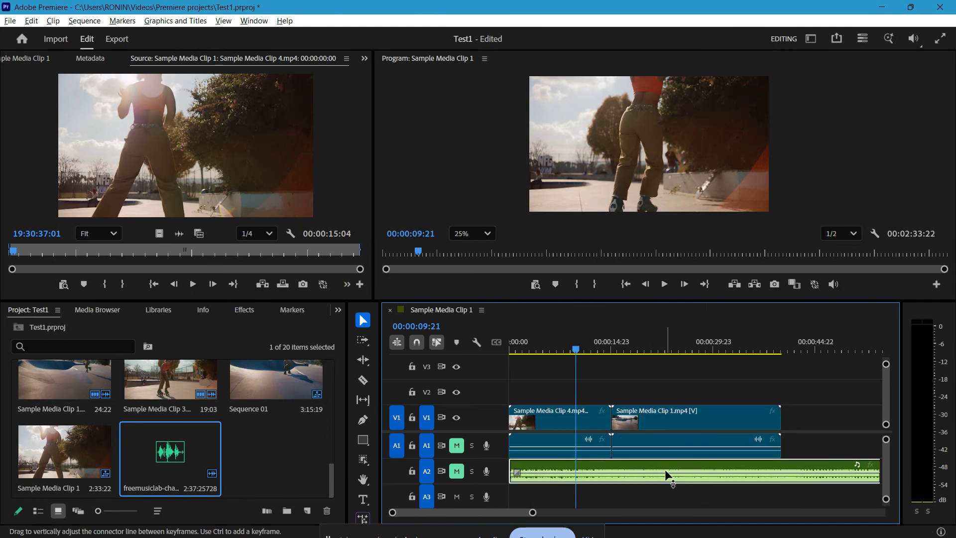
click(644, 450)
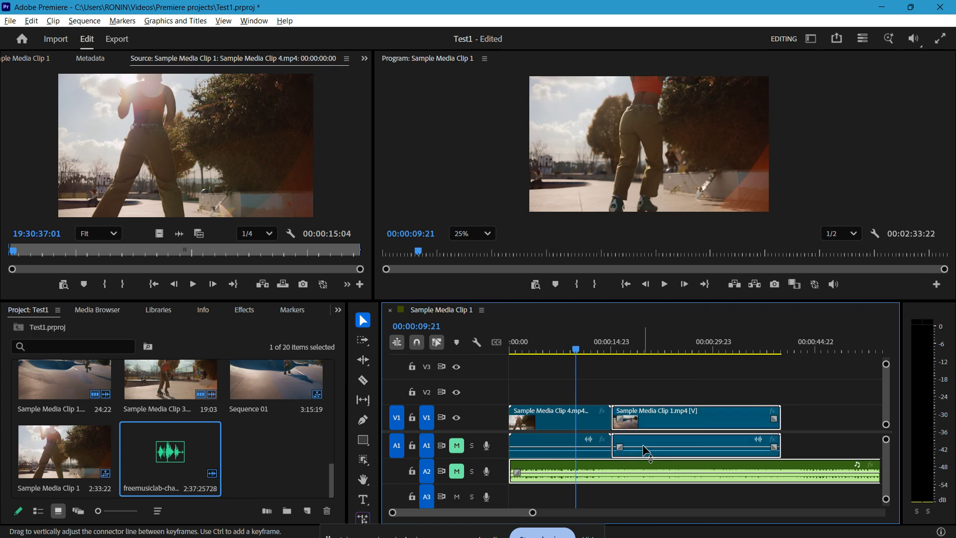
click(806, 446)
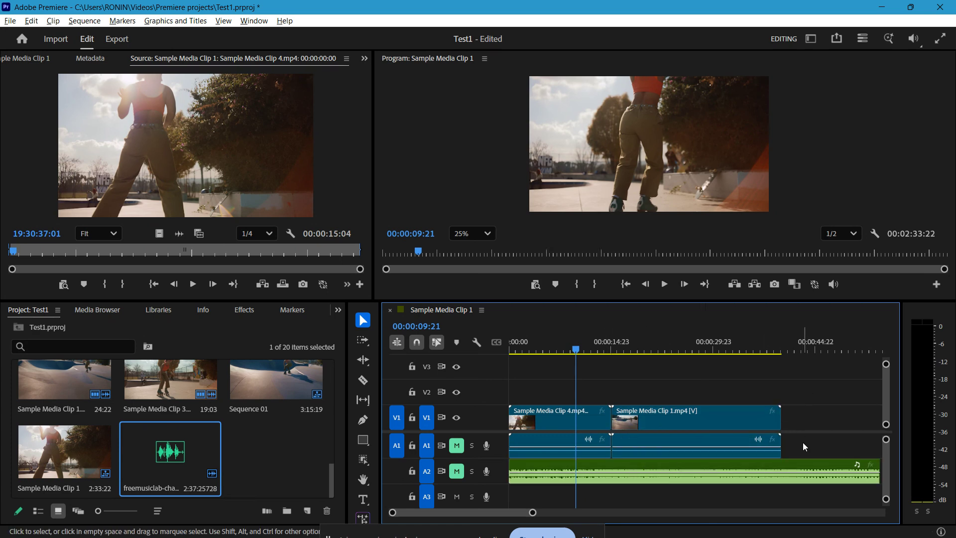
click(620, 447)
click(747, 469)
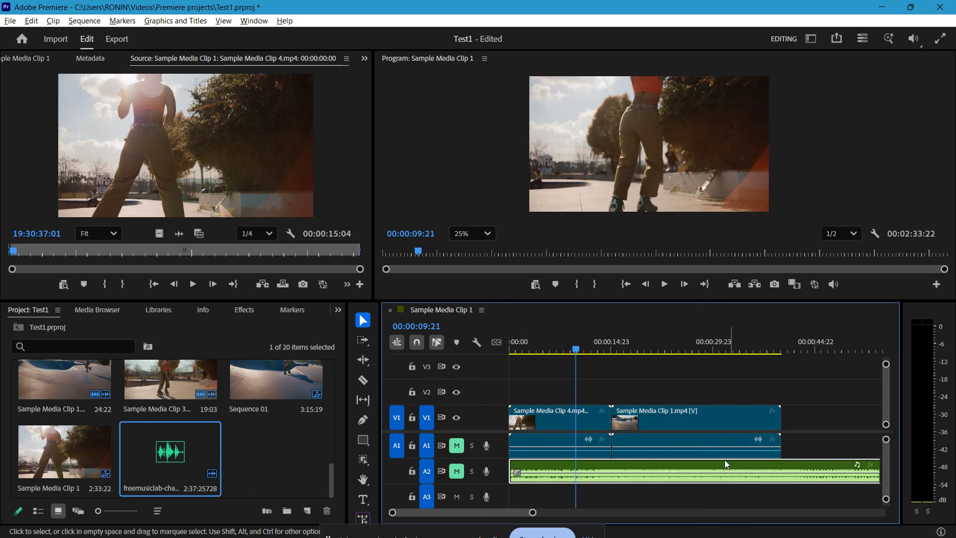
ctrl+click(639, 447)
click(643, 473)
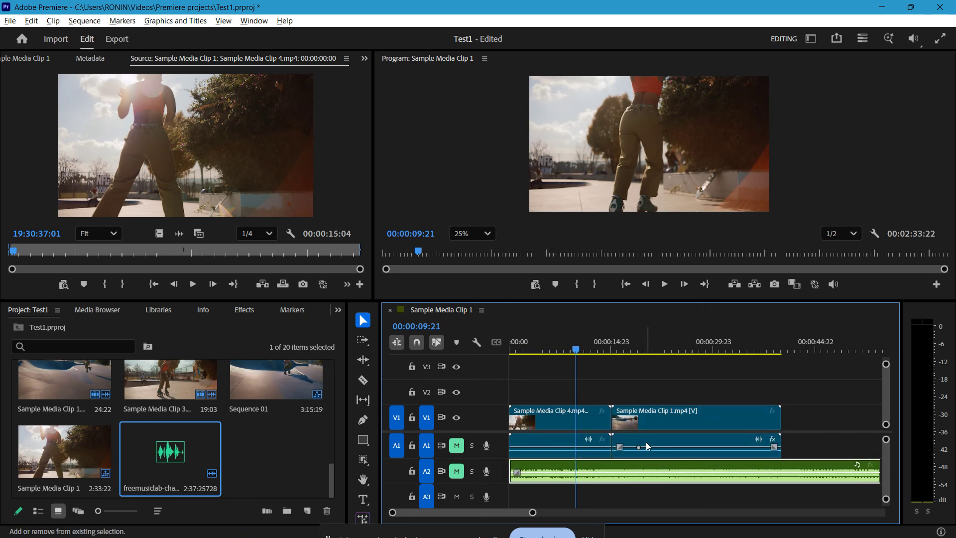
- Split Sample Media Clip 4 and the music clip at 00:00:09:21, and move the playhead to 00:00:15:20
click(648, 446)
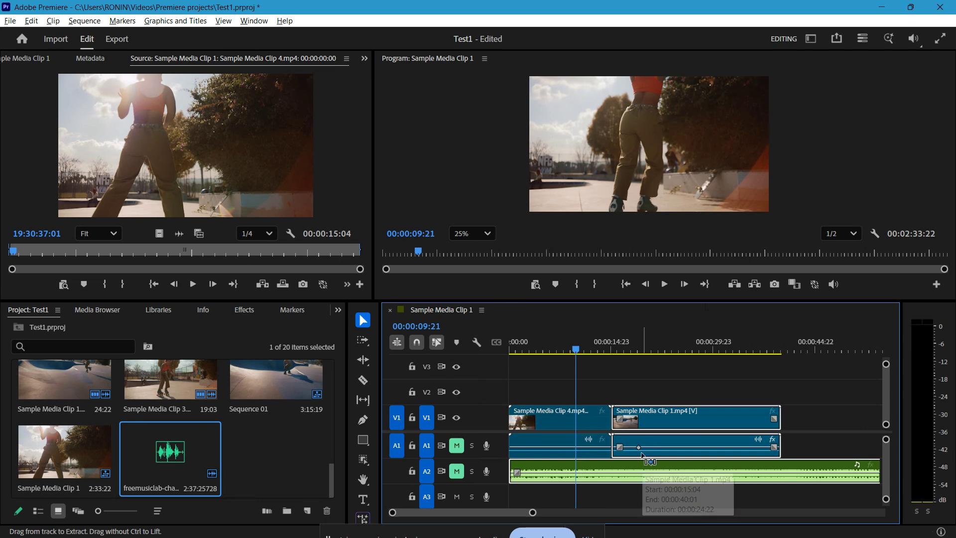
key(ctrl+k)
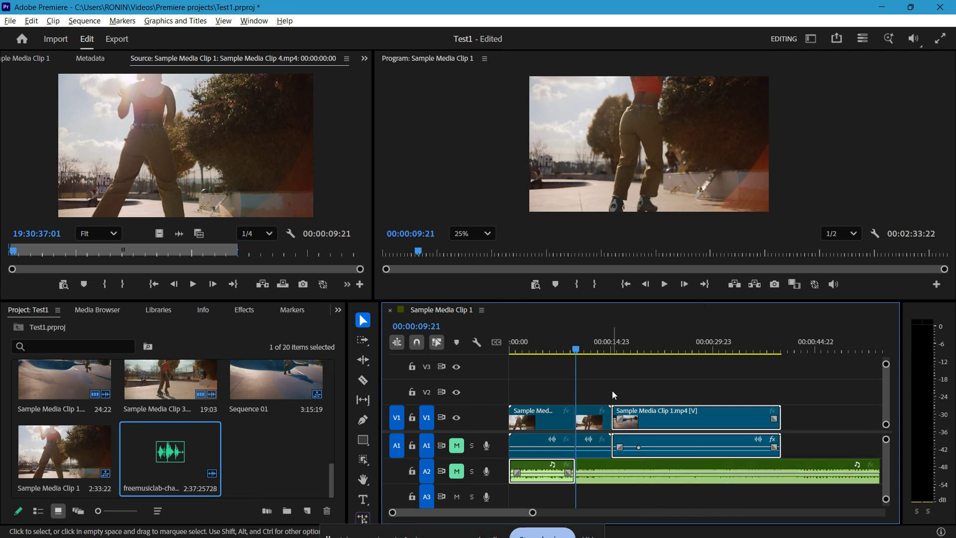
drag(577, 350, 617, 360)
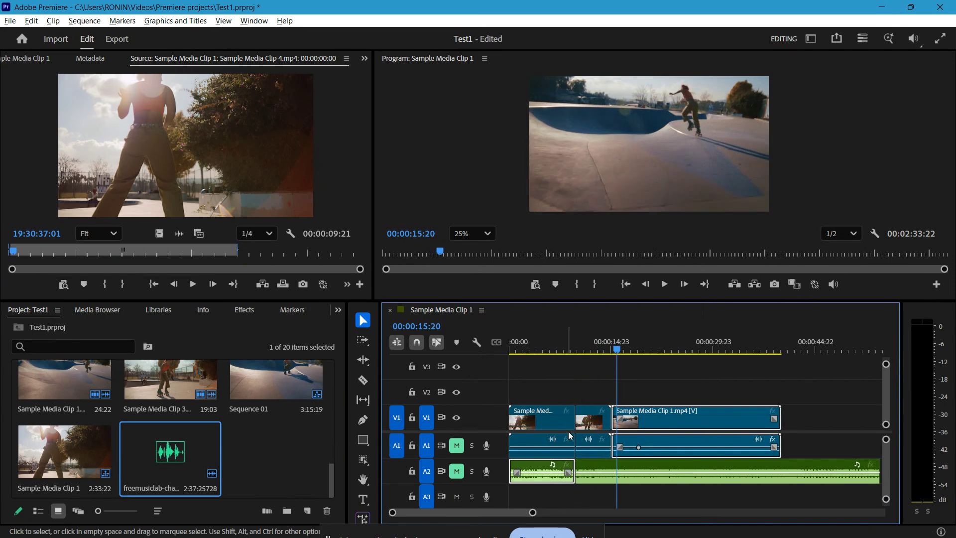
- View the Essential Sound settings of the split clip and the music segment, and close the panel
click(590, 447)
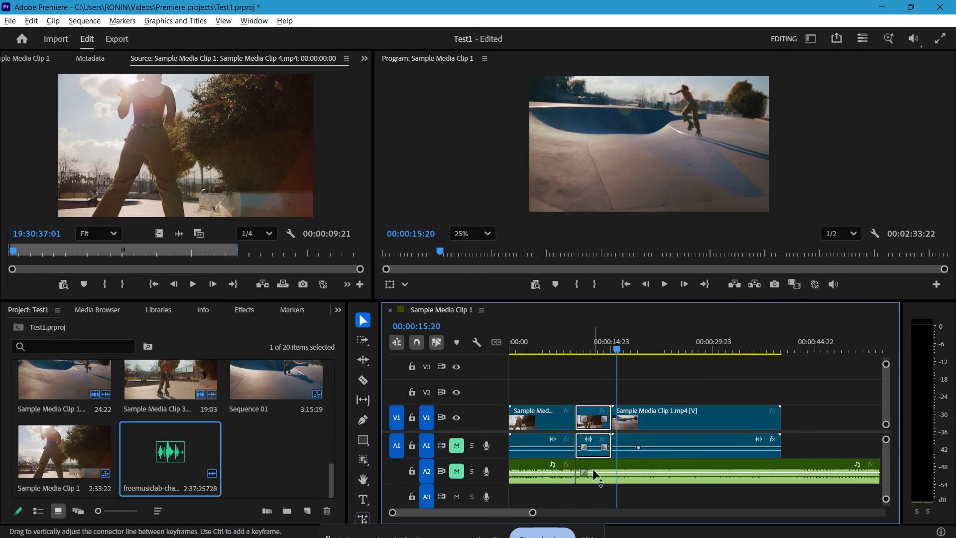
click(592, 468)
click(593, 441)
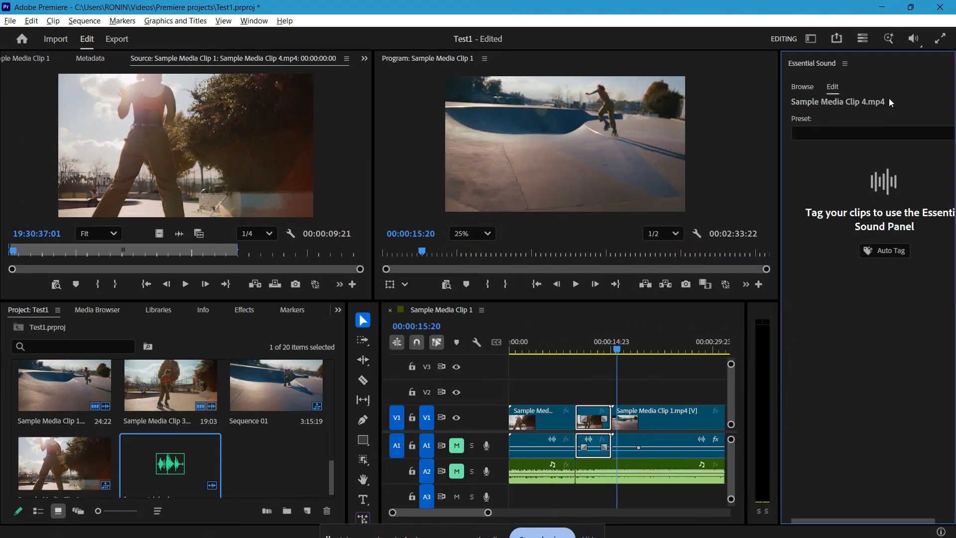
click(643, 468)
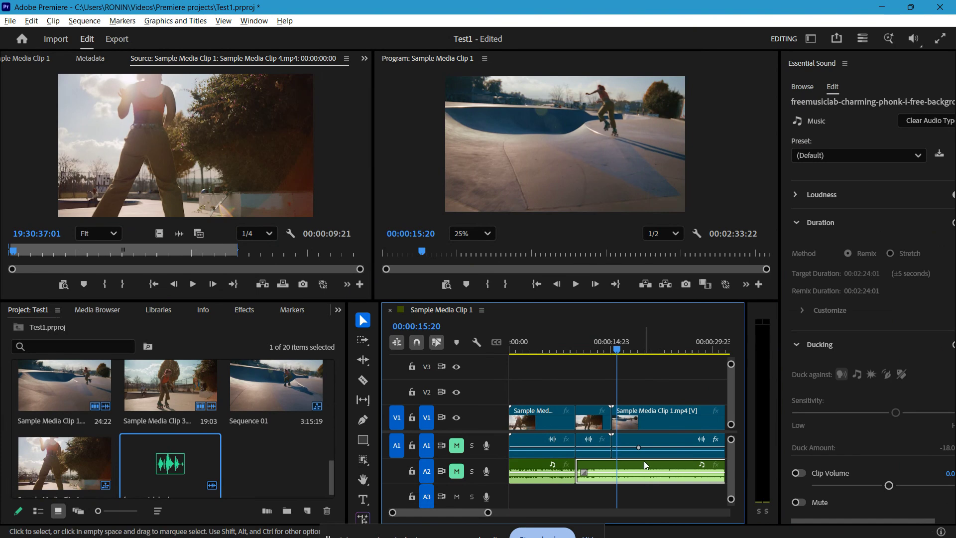
click(776, 360)
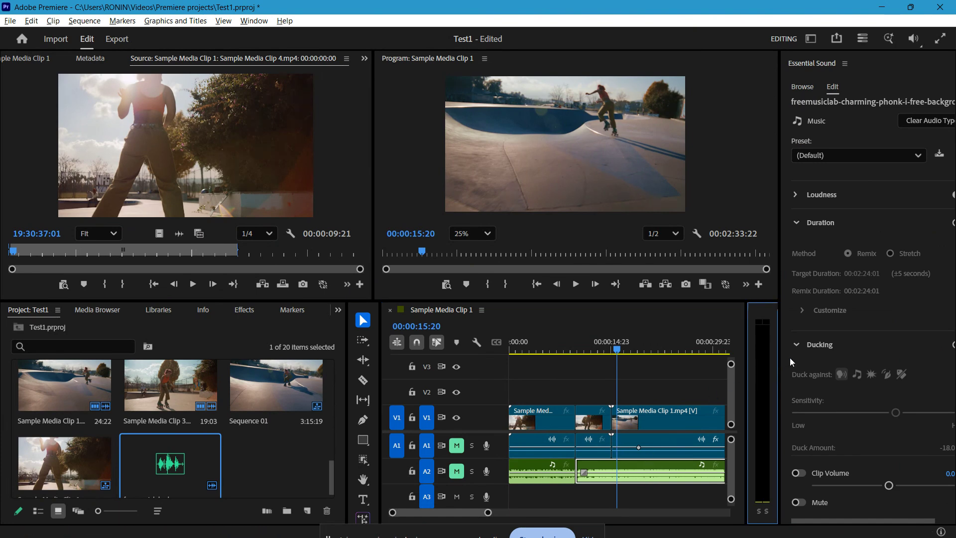
click(845, 63)
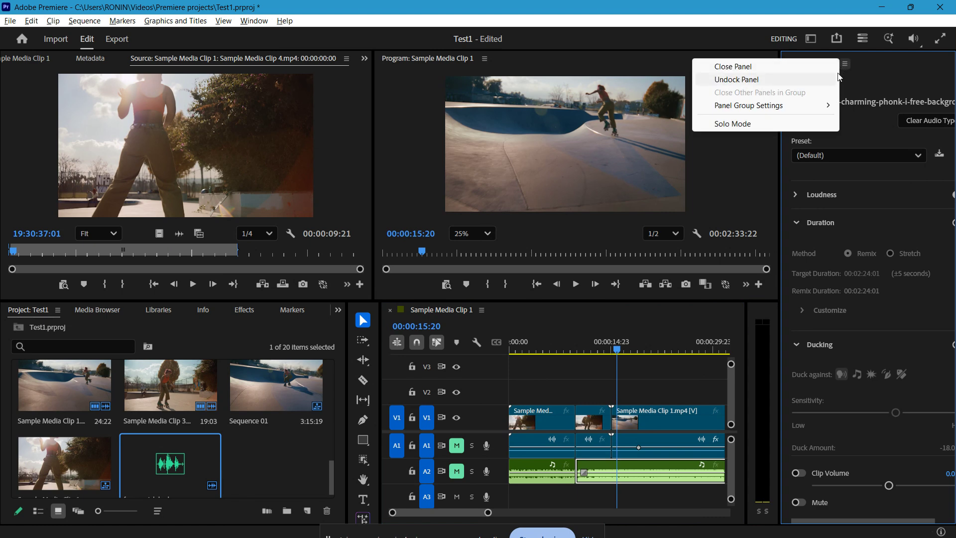
click(817, 68)
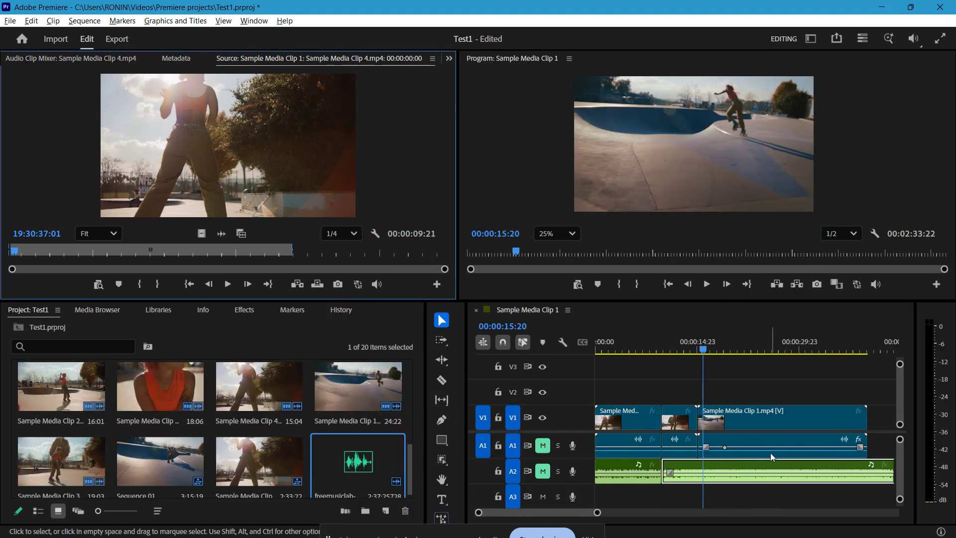
- Undo the split of Sample Media Clip 4 and the music clip
click(680, 416)
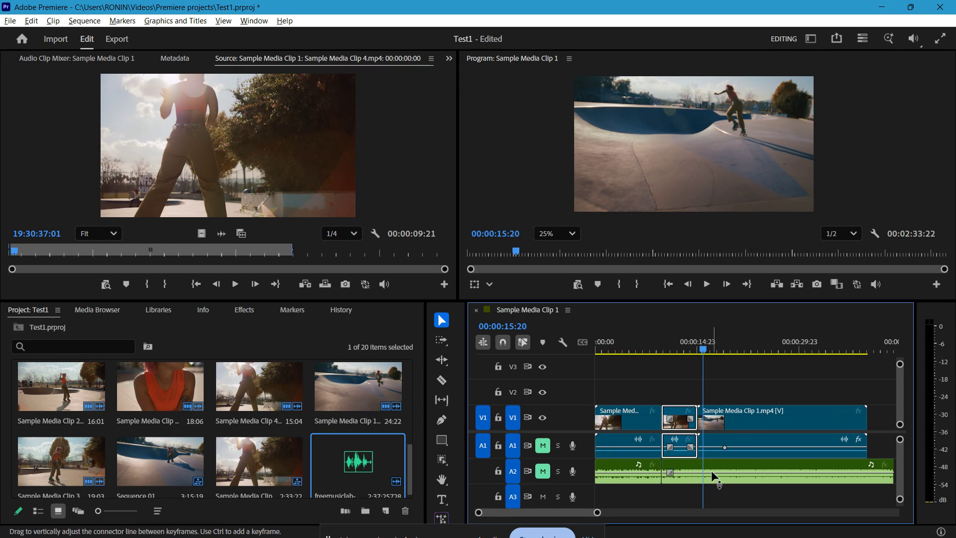
key(ctrl+z)
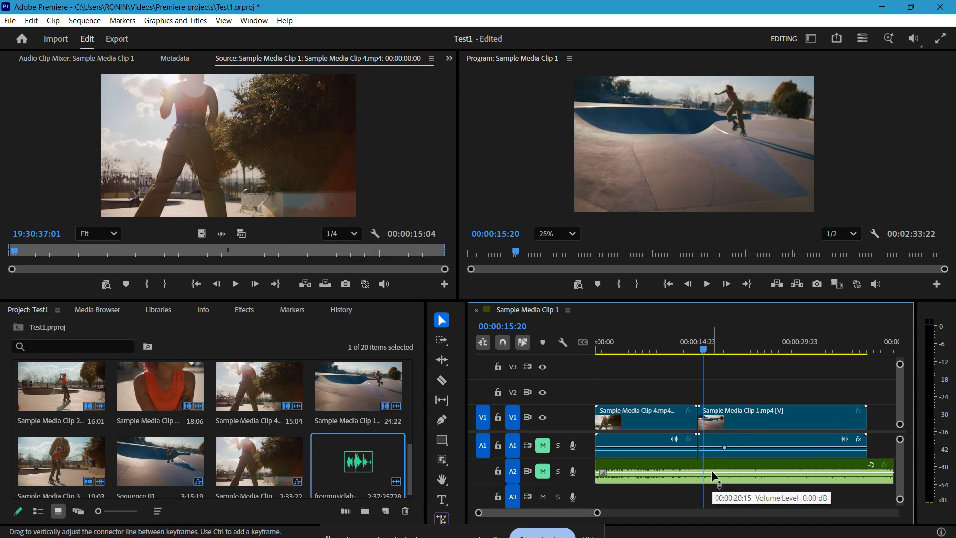
- Cut the music clip on A2 with the Razor tool at about 7 seconds and about 12 seconds
key(c)
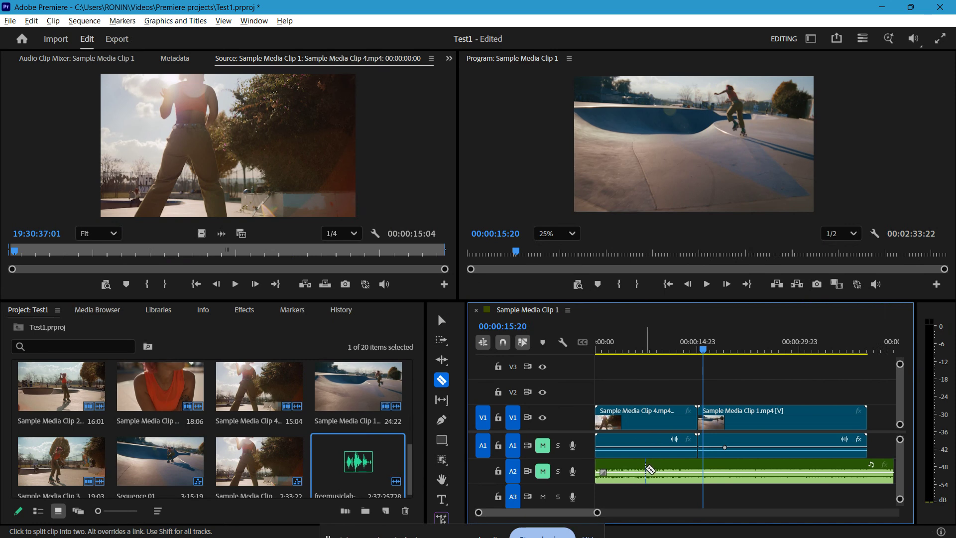
click(647, 471)
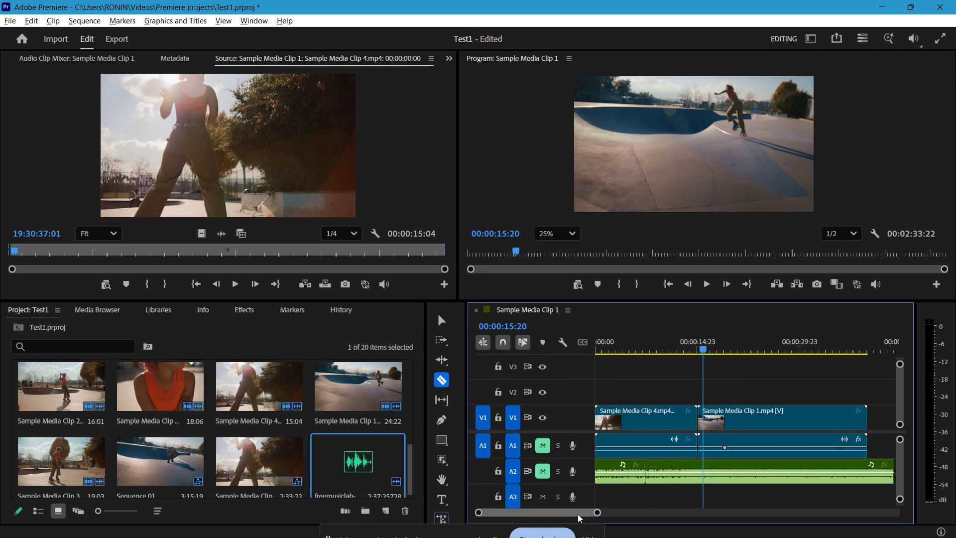
drag(597, 512, 564, 512)
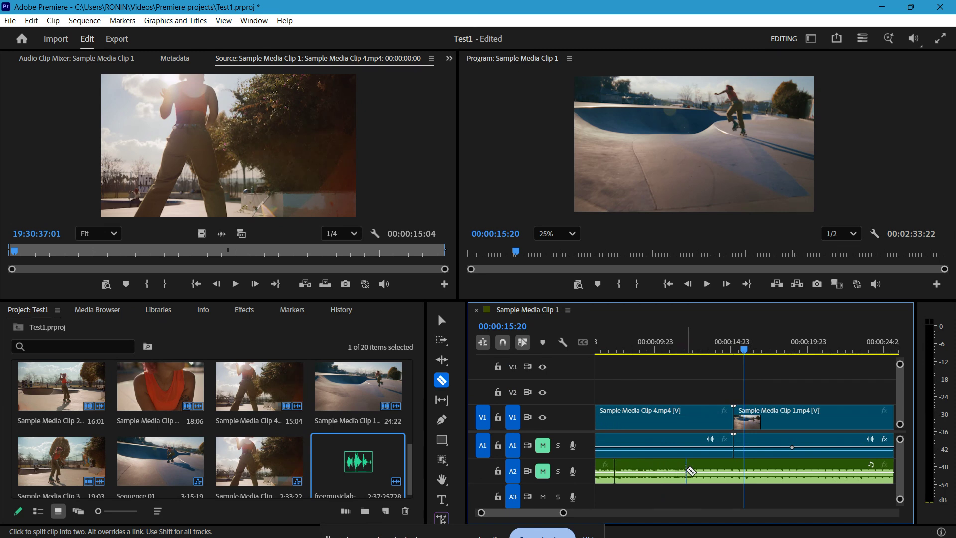
click(687, 470)
key(v)
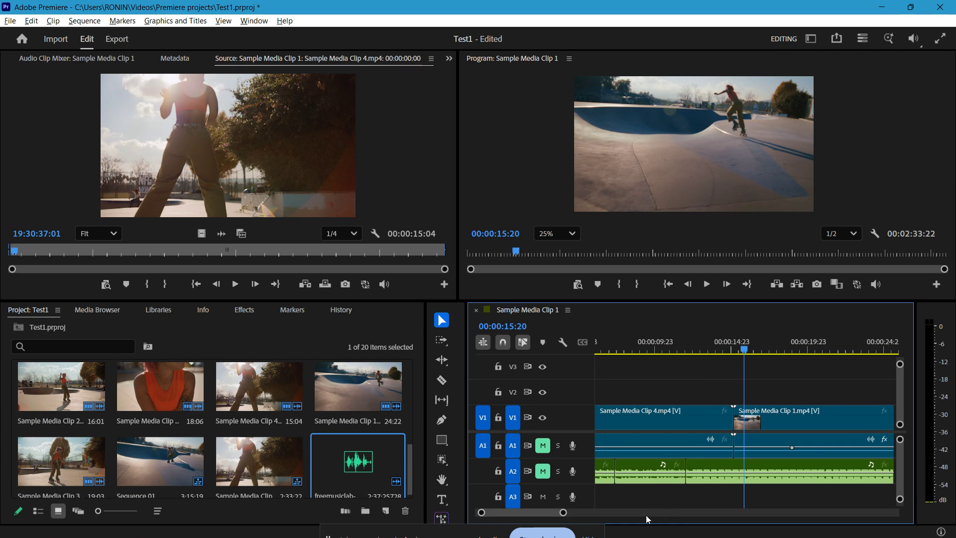
- Delete the middle music segment on A2, leaving a gap, and undo the deletion
drag(548, 513, 526, 512)
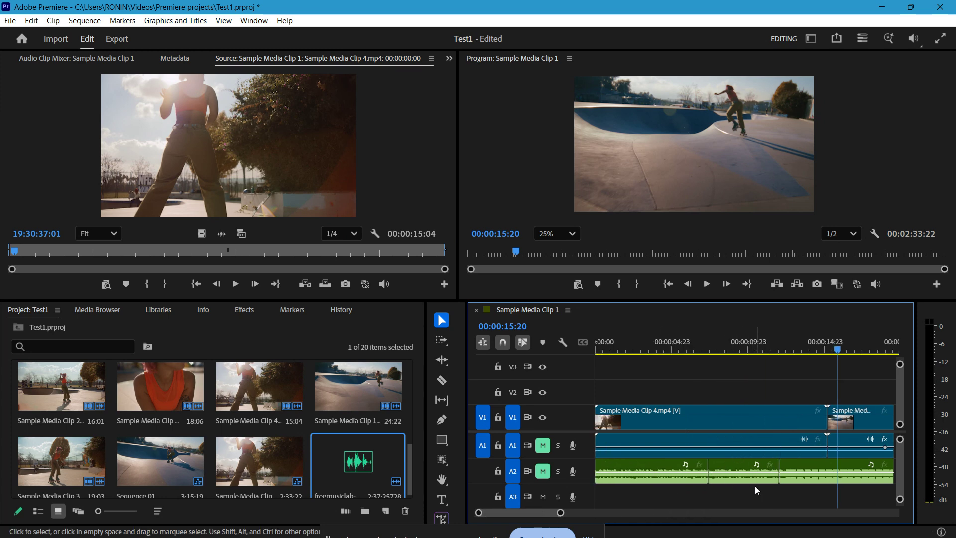
click(730, 476)
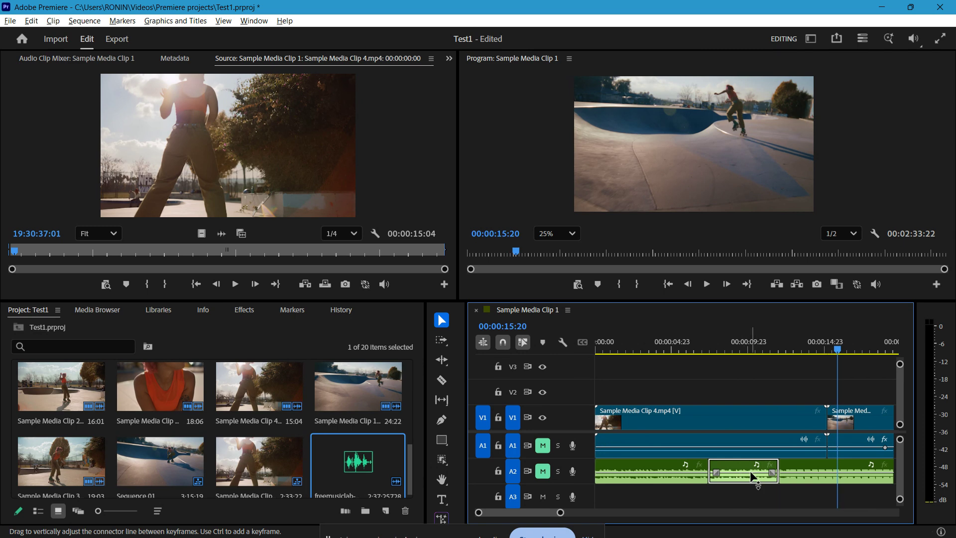
key(Delete)
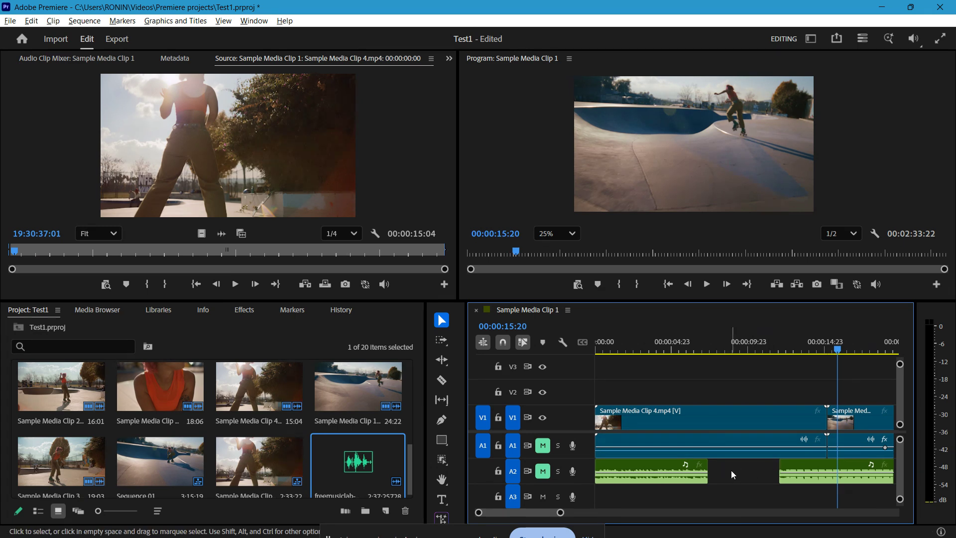
click(758, 470)
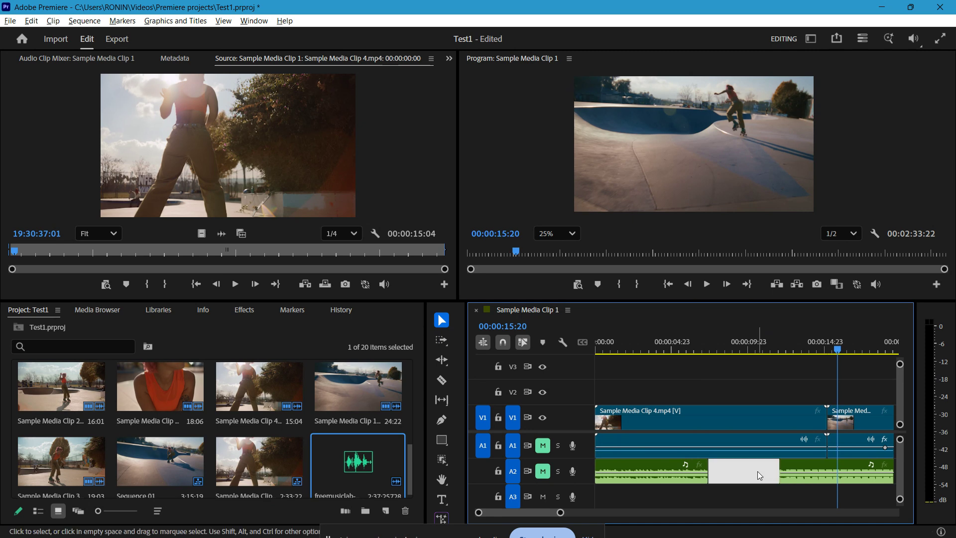
key(ctrl+z)
- Select the middle music segment on A2 and assign the A1 source patch to track A2
click(757, 471)
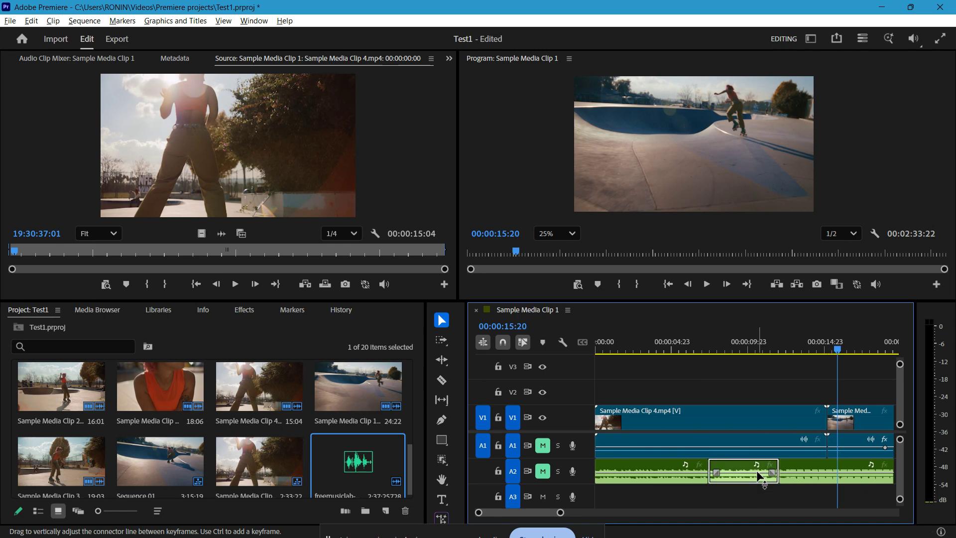
mouse_move(757, 471)
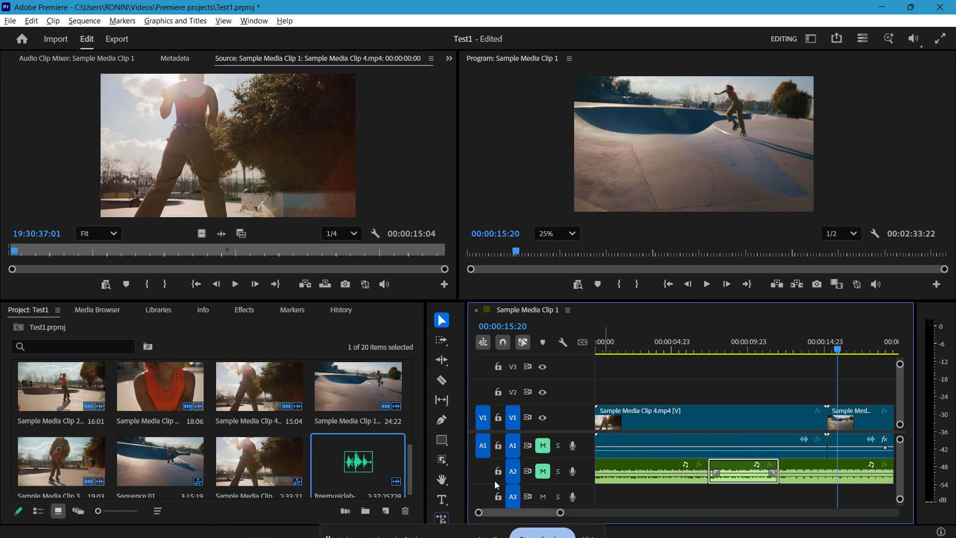
click(478, 472)
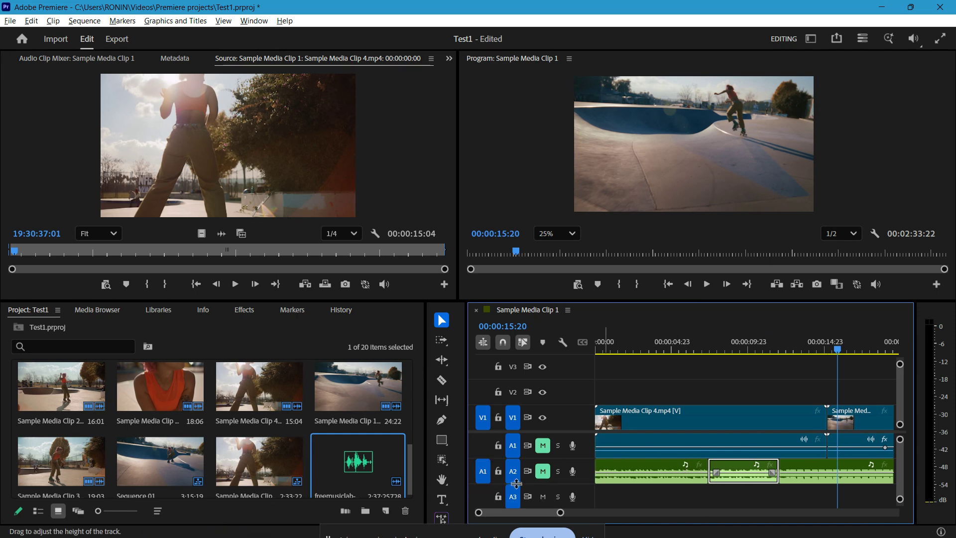
right_click(740, 479)
key(Escape)
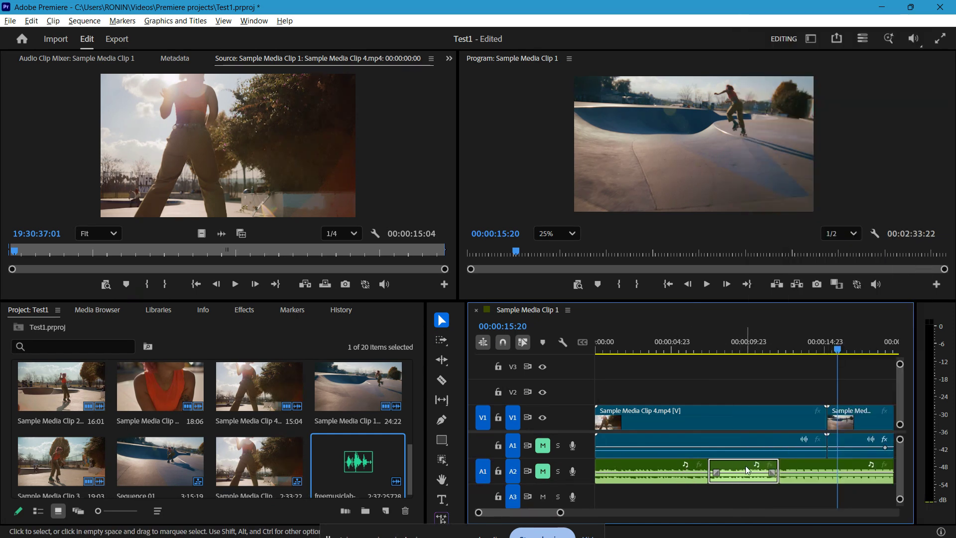
right_click(748, 468)
click(740, 471)
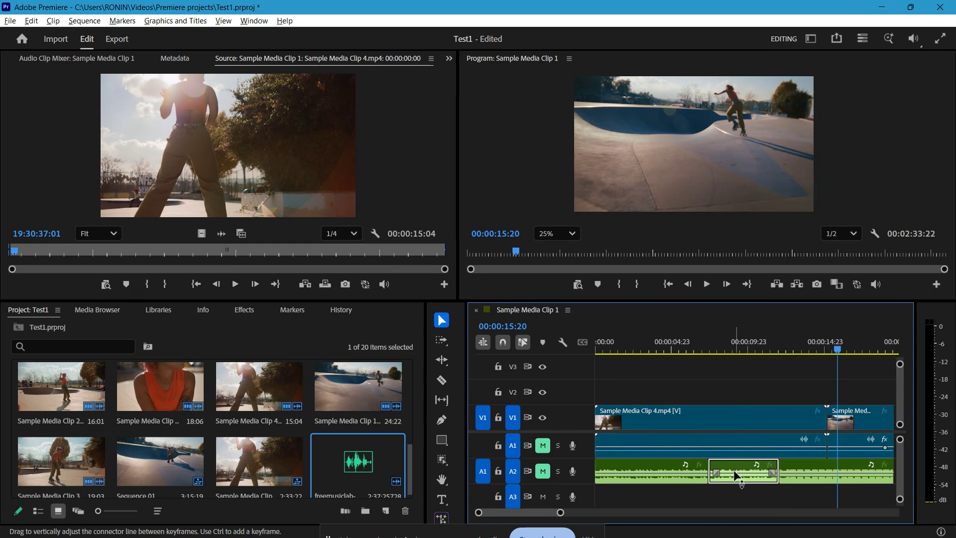
- Redo the deletion of the middle music segment on A2 and check whether Ripple Delete is available for the gap
key(ctrl+z)
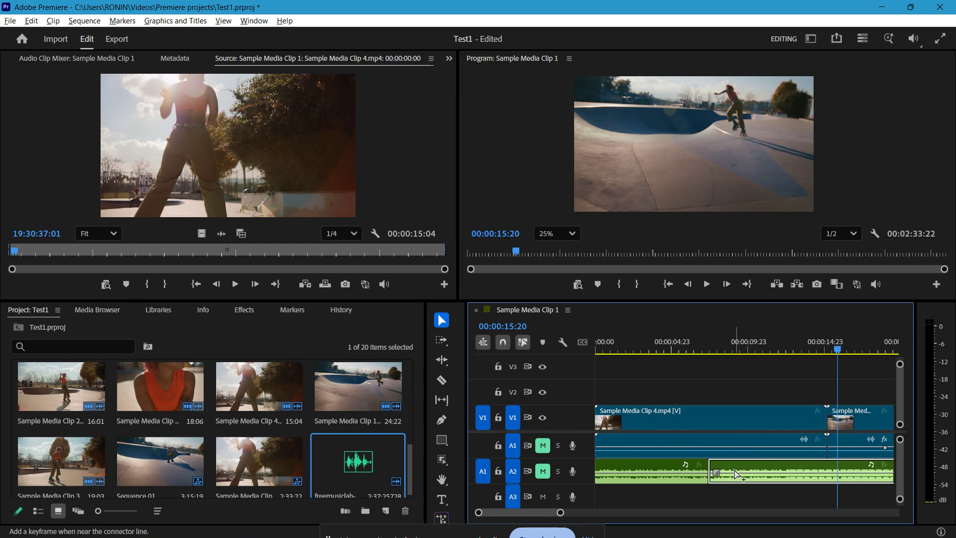
key(ctrl+shift+z)
key(ctrl+shift+z)
right_click(735, 470)
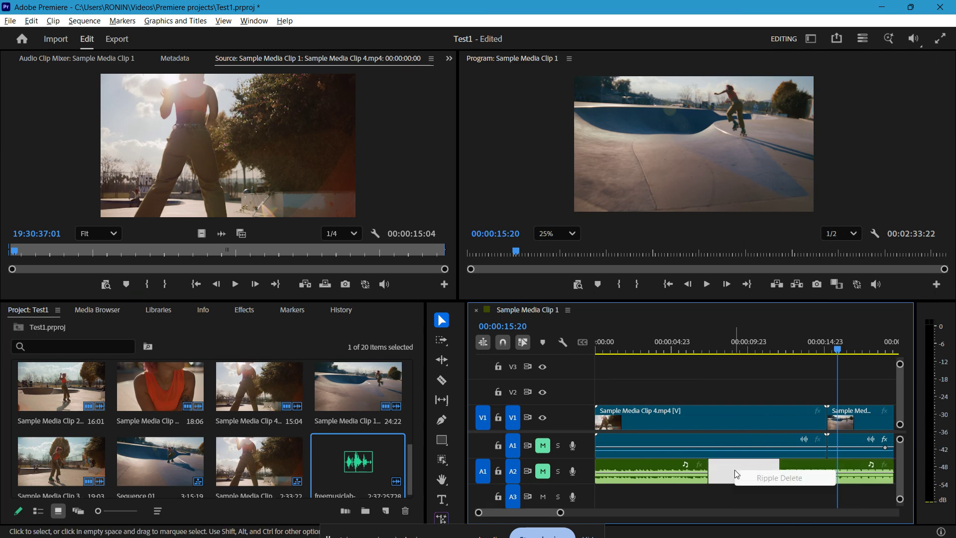
click(727, 491)
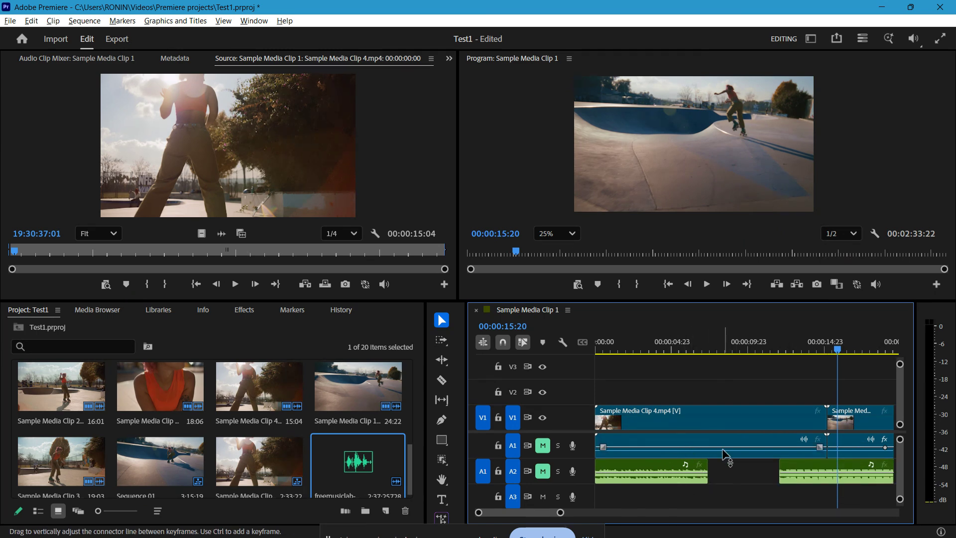
- Close the gap on A2 by moving the second music segment back against the end of the first
scroll(749, 460, down, 2)
scroll(748, 459, up, 2)
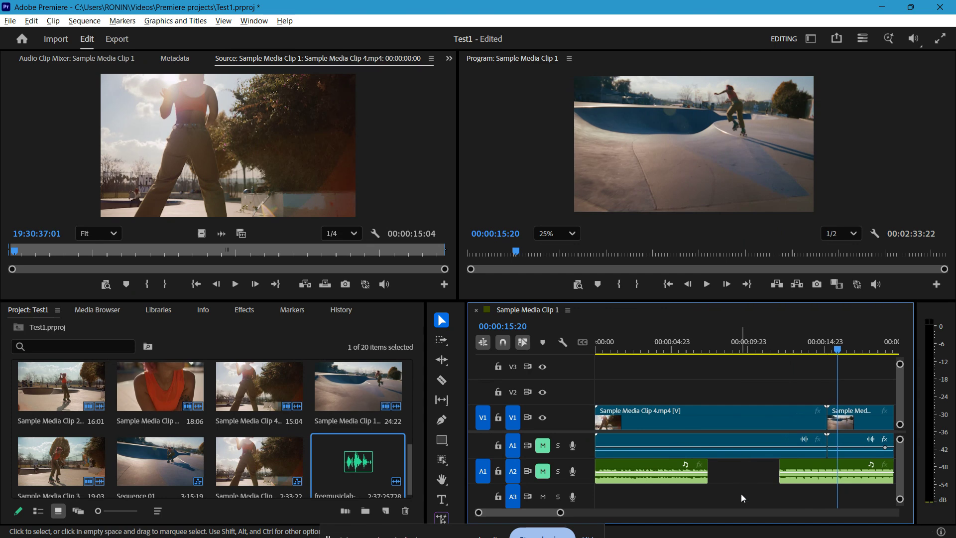
click(737, 473)
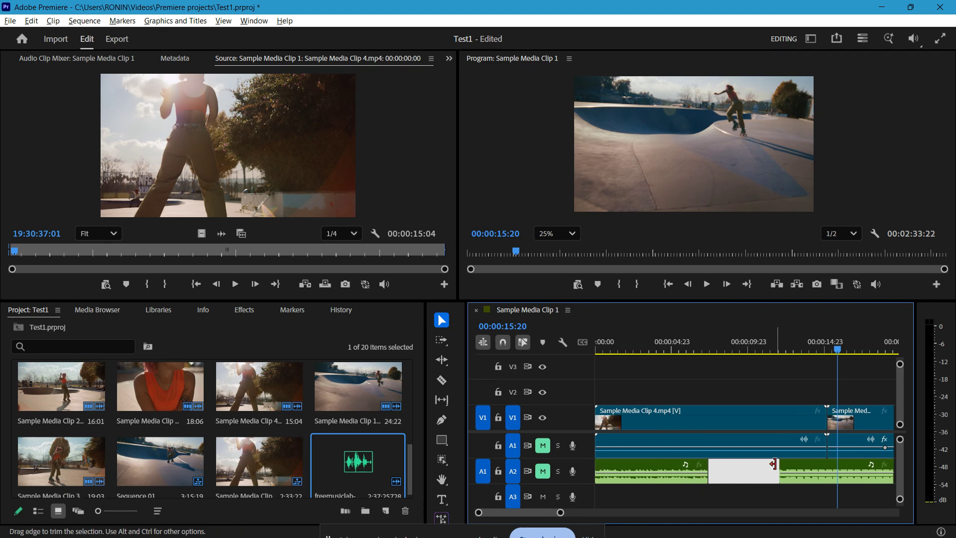
drag(797, 472, 722, 476)
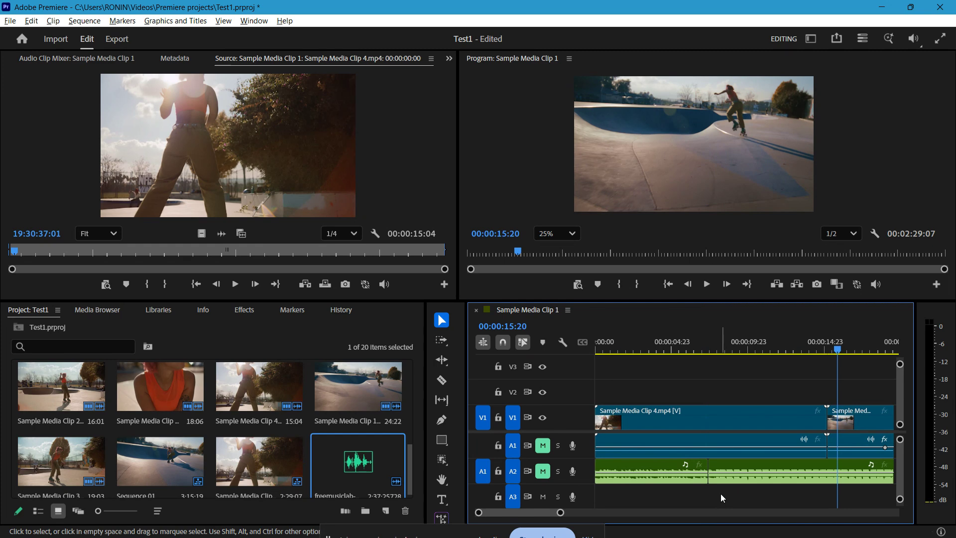
- Unlink the video and audio of Sample Media Clip 4 on V1 and A1
right_click(686, 416)
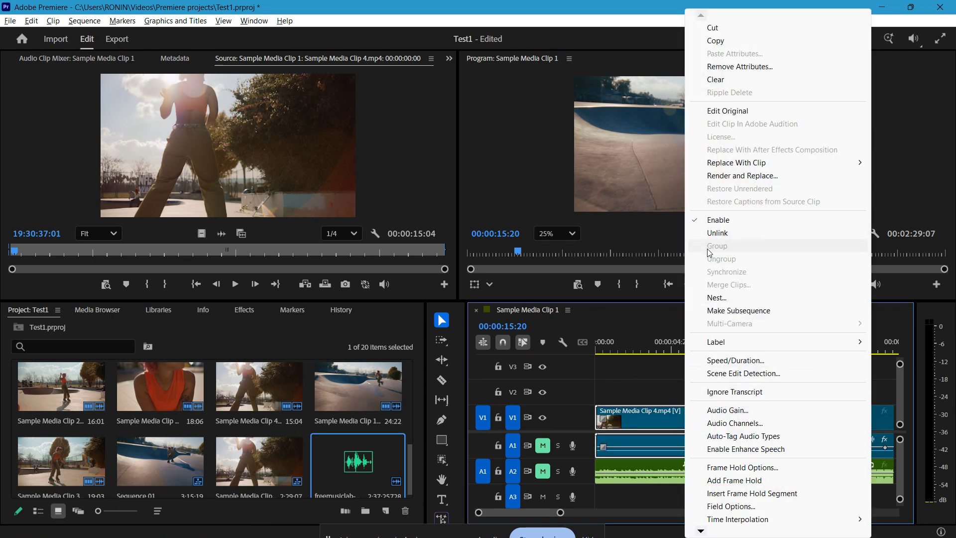
click(723, 233)
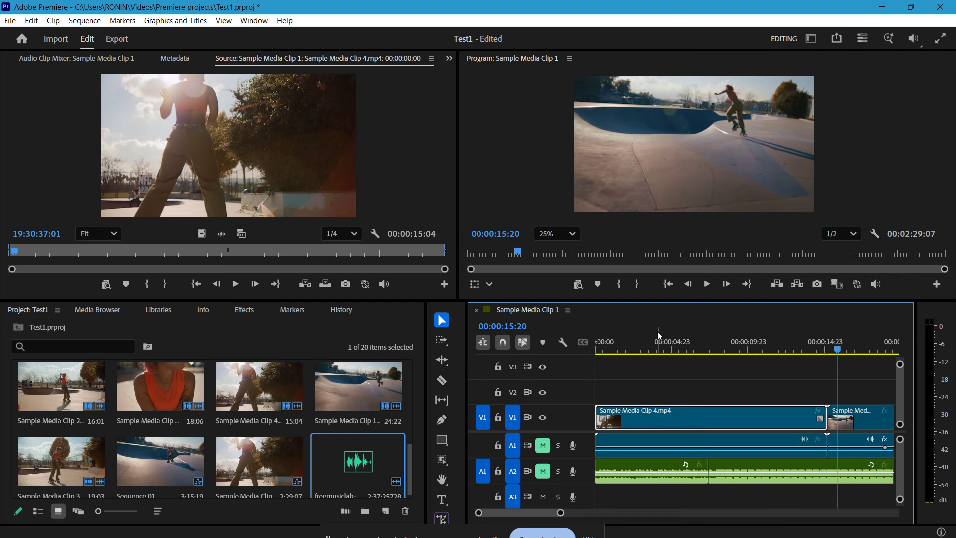
click(693, 445)
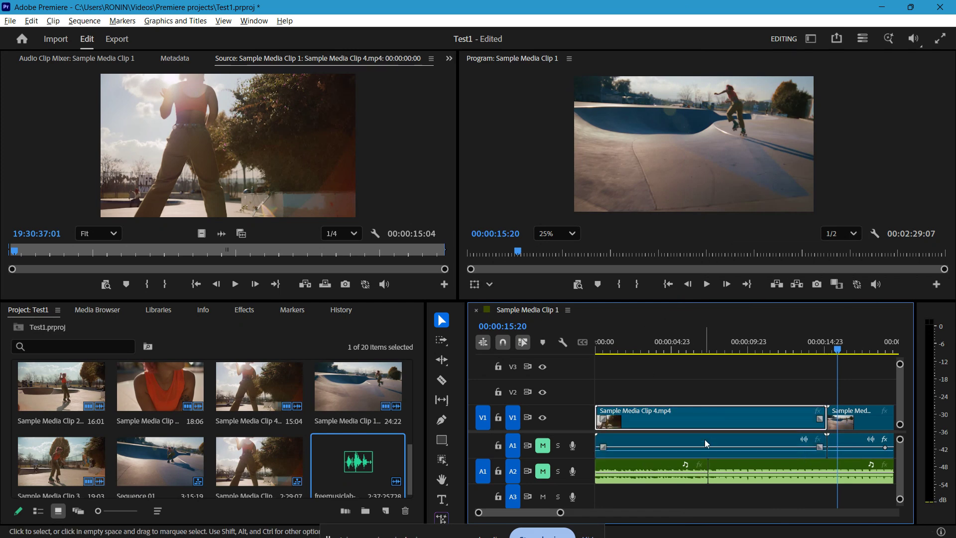
- Cut the unlinked audio on A1 with the Razor tool at about 5.5, 7 and 12 seconds
key(c)
click(678, 448)
click(781, 448)
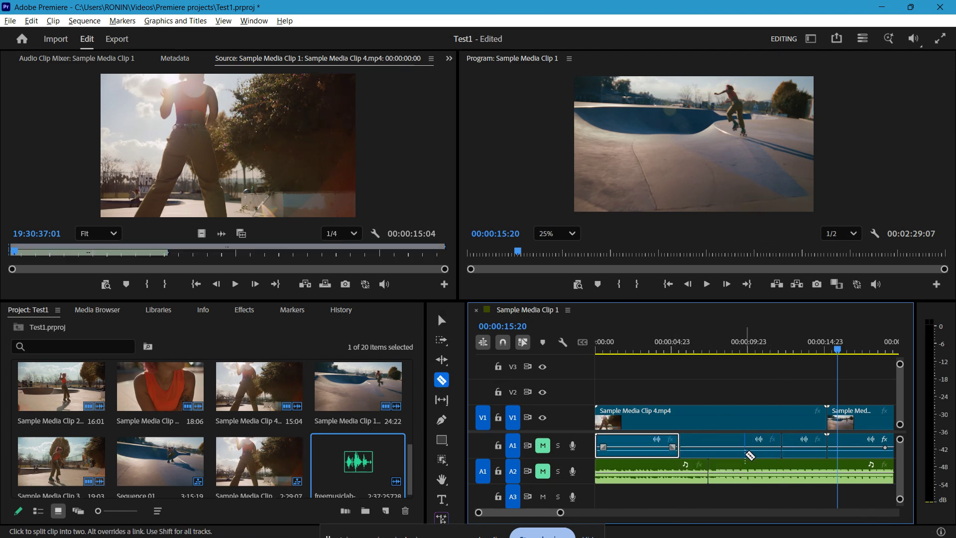
right_click(730, 450)
click(708, 450)
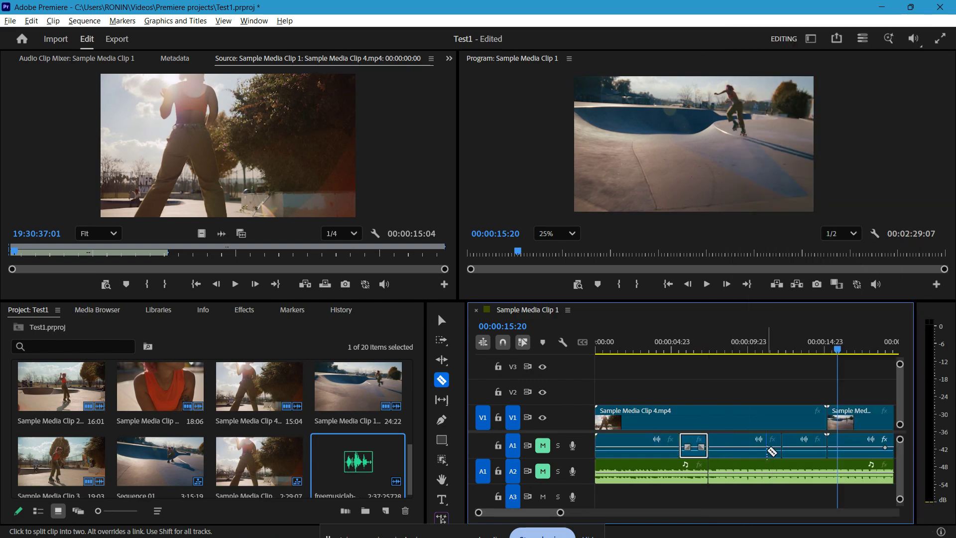
- Delete the two A1 audio segments between about 5.5 and 12 seconds, leaving a gap
key(v)
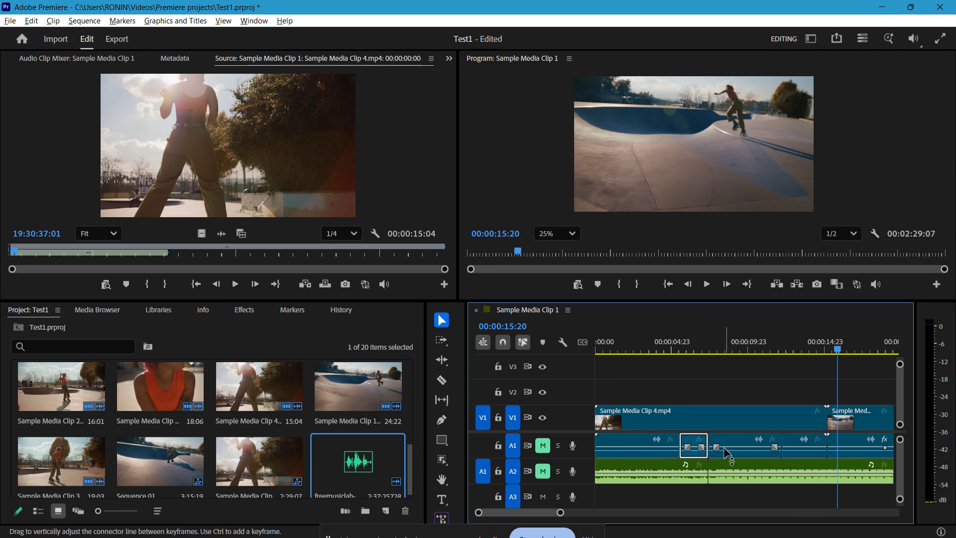
click(725, 448)
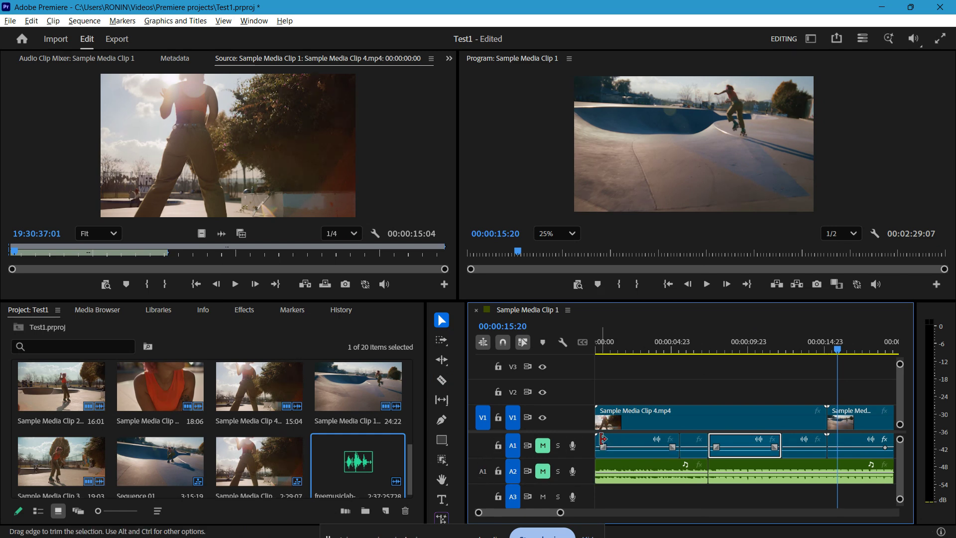
right_click(727, 441)
click(722, 441)
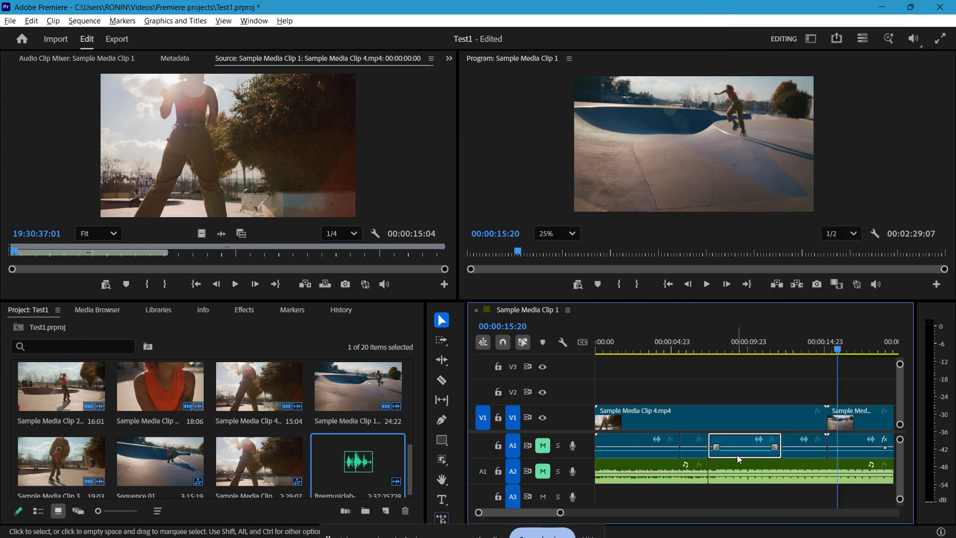
key(Delete)
right_click(738, 454)
click(722, 453)
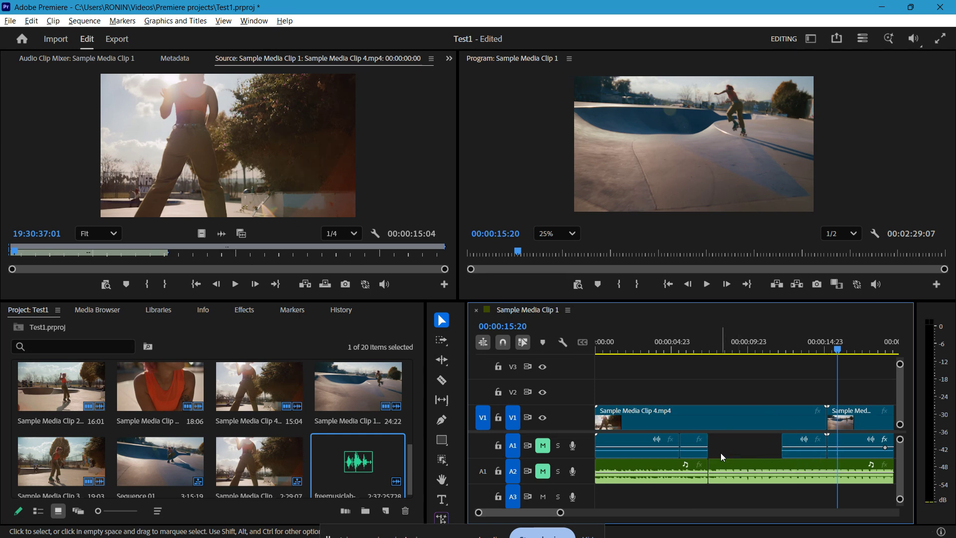
click(690, 454)
key(Delete)
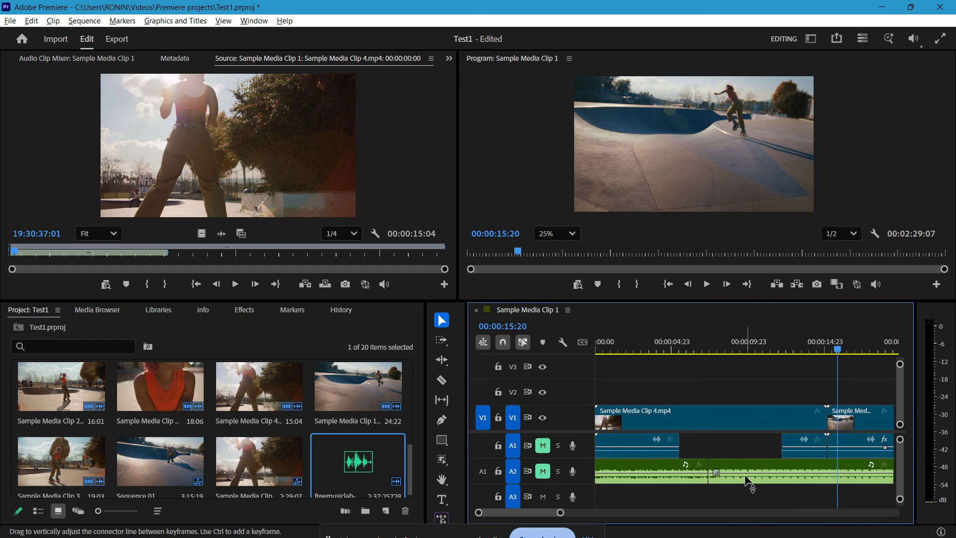
- Split the second music segment on A2 and Sample Media Clip 4 on V1 at 00:00:10:18
click(757, 479)
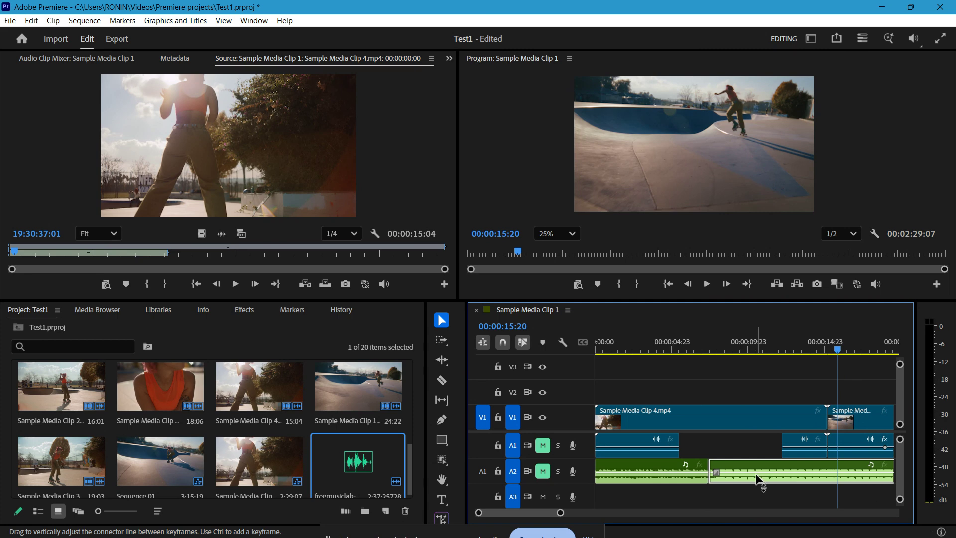
click(760, 350)
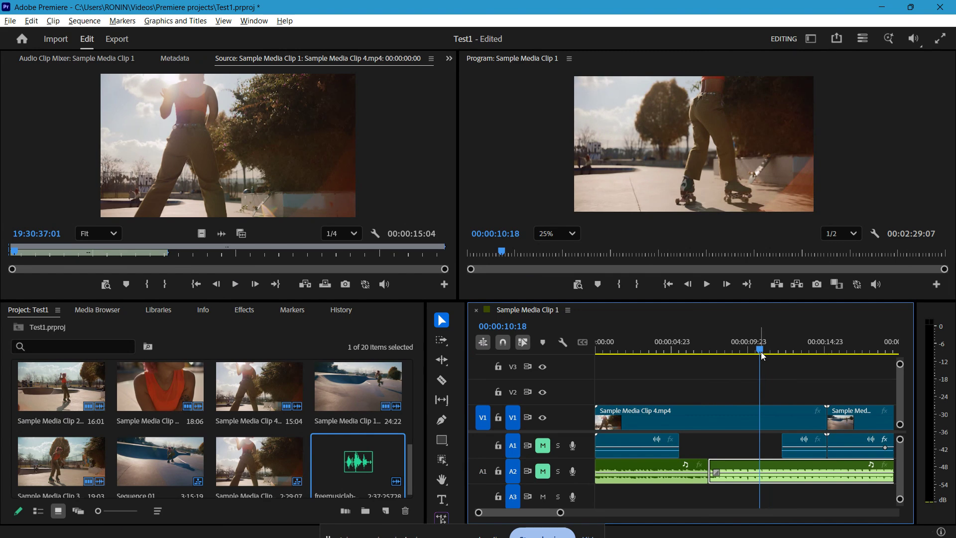
key(ctrl+k)
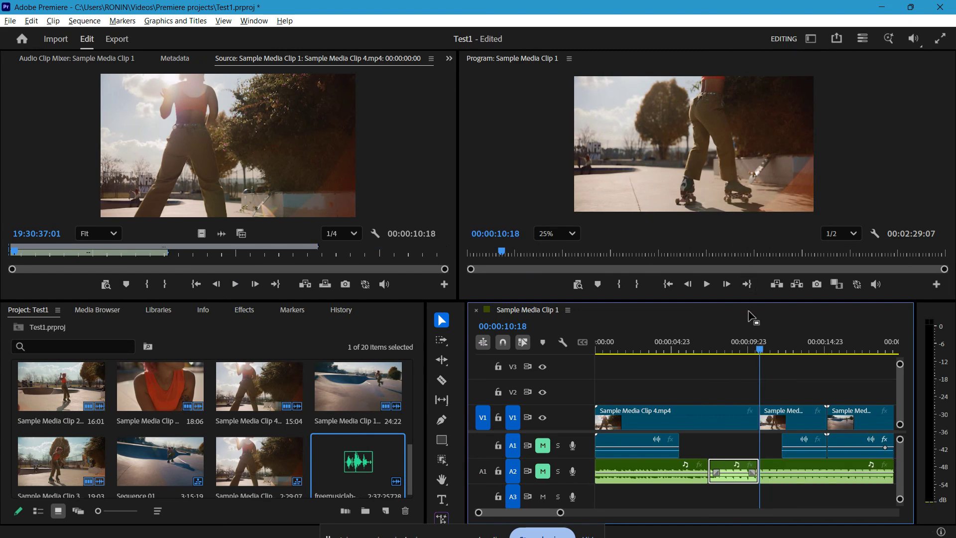
- Move the playhead to 00:00:05:21 and delete the short middle music segment on A2, leaving a gap
drag(760, 352, 686, 349)
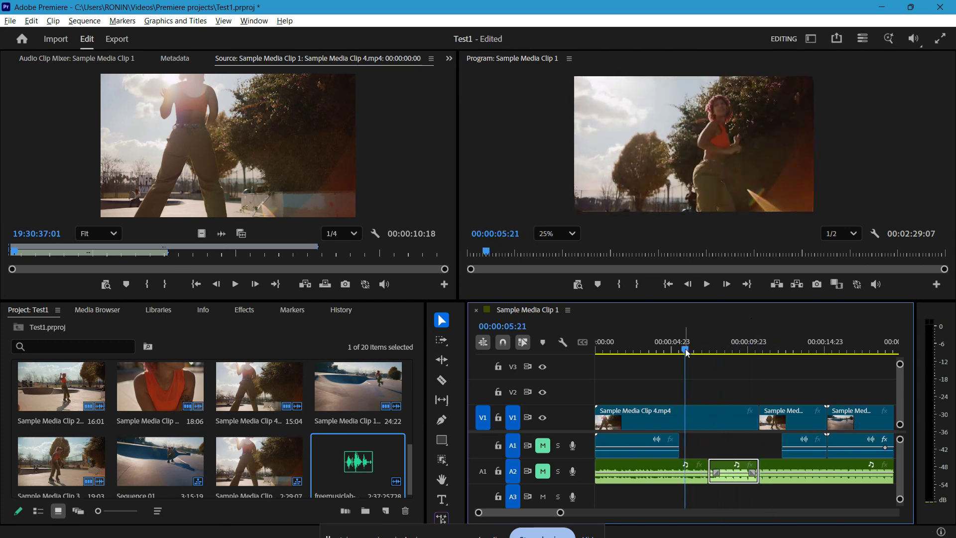
key(Delete)
right_click(726, 472)
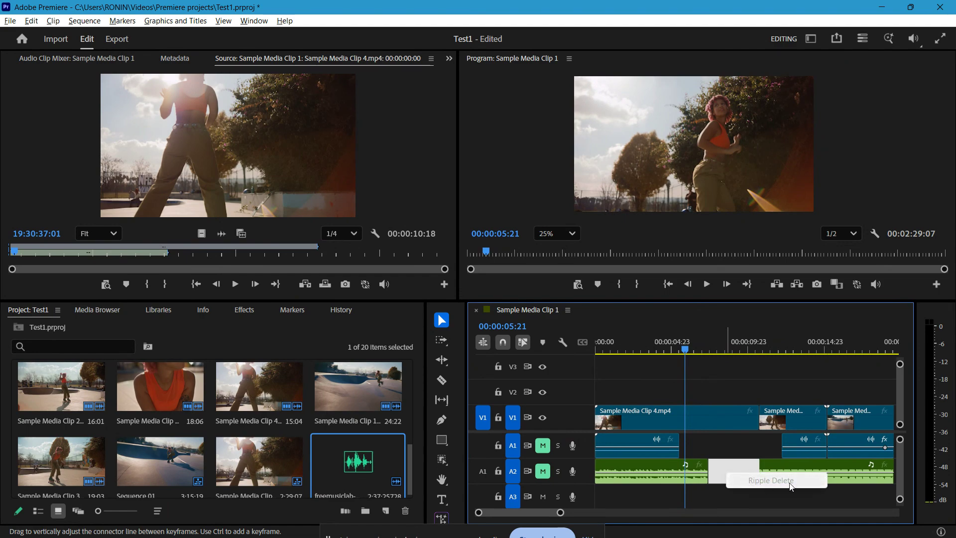
click(730, 454)
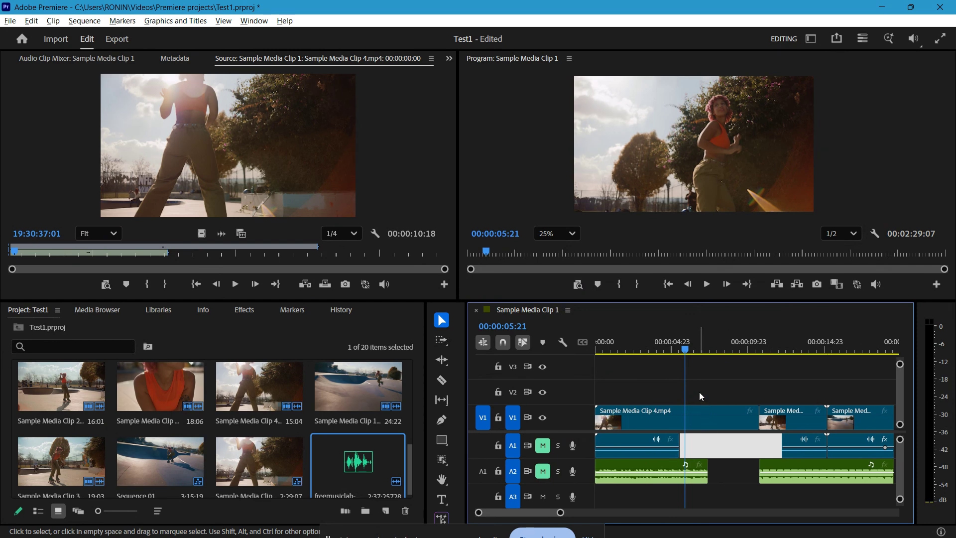